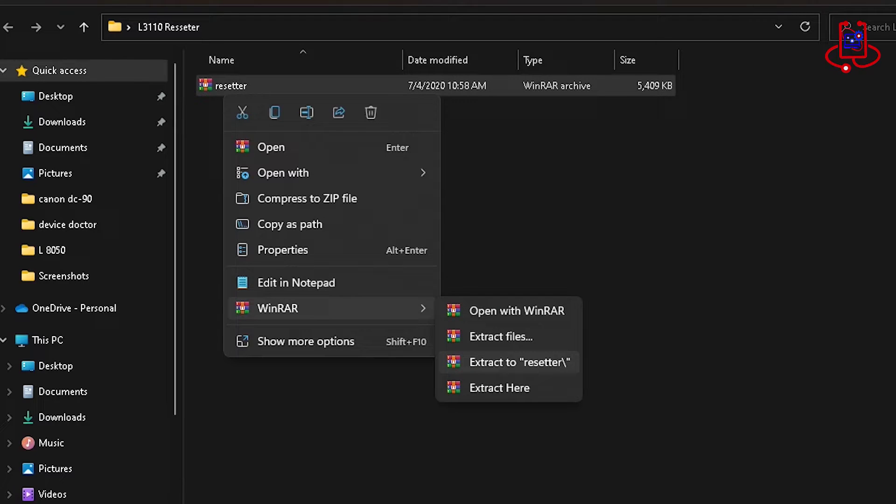
Step: Extract the resetter archive with WinRAR and open the new Epson L3110 Resetter folder
left_click(499, 389)
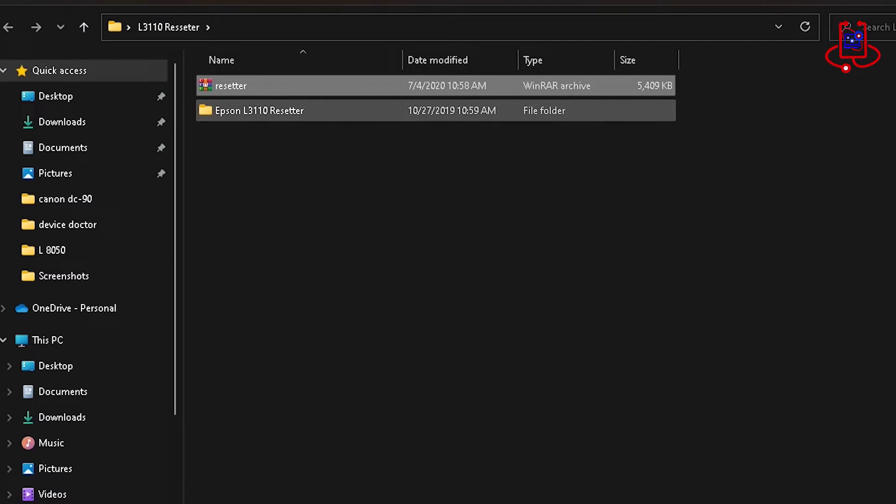
double_click(260, 110)
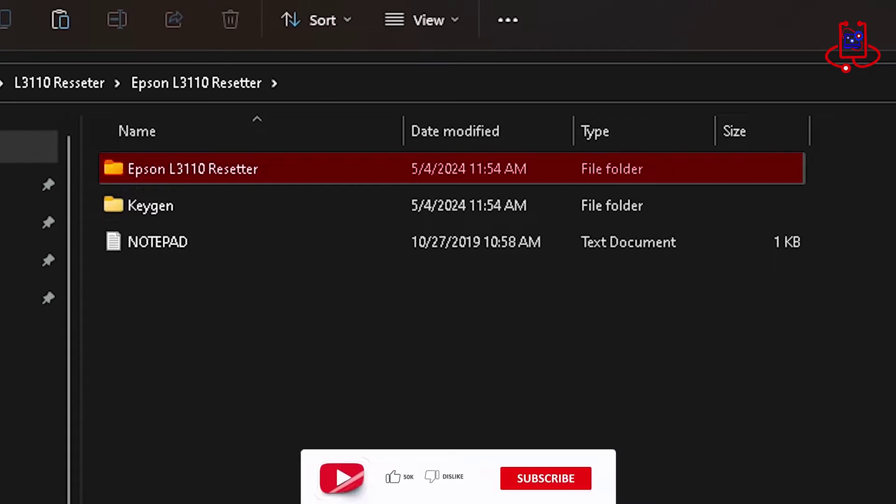
Step: Run Adjprog from the inner resetter folder and dismiss the registration and locked-key messages
key("Return")
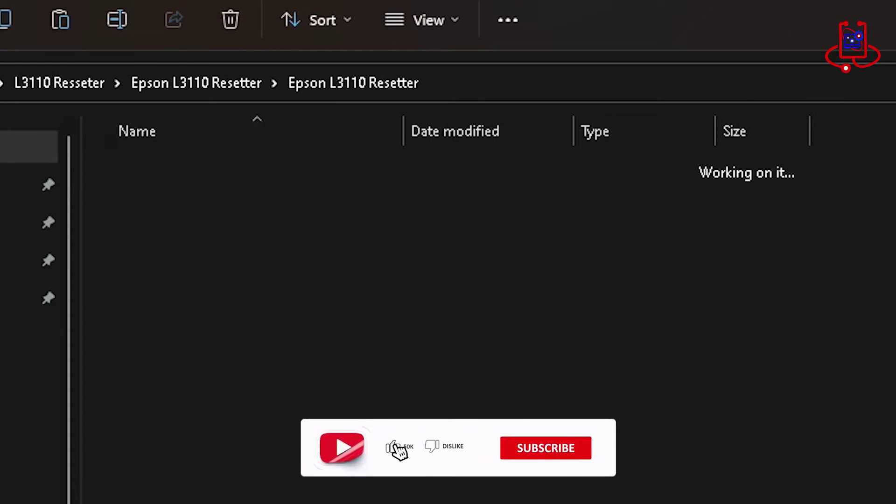
left_click(161, 168)
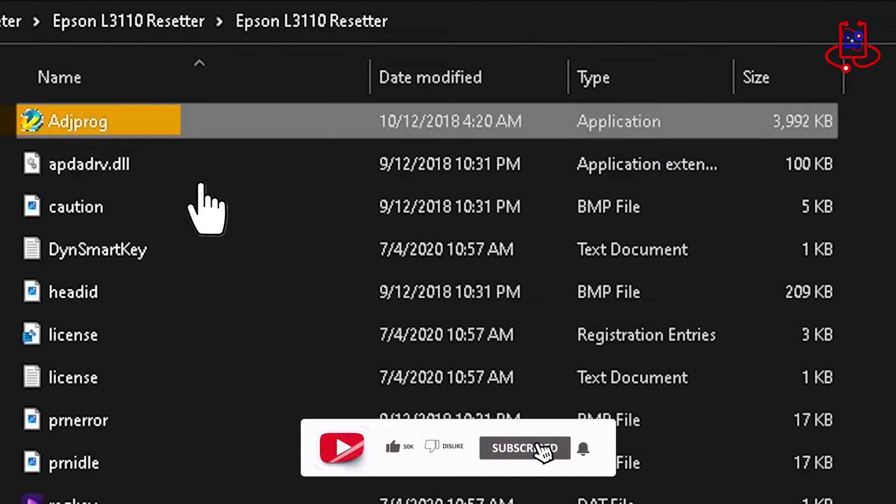
double_click(133, 122)
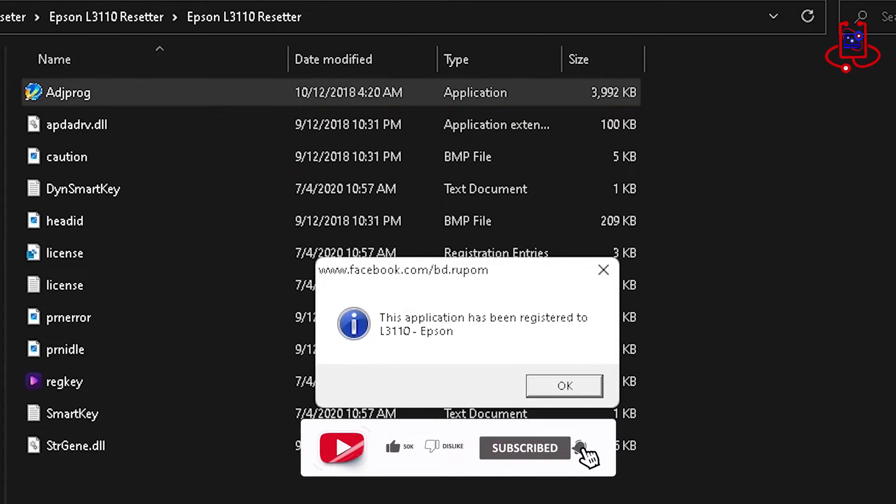
left_click(566, 386)
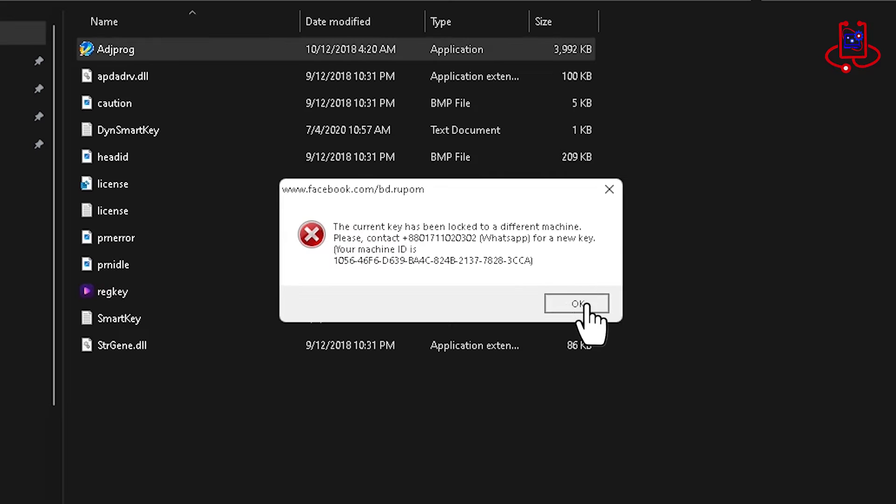
left_click(584, 315)
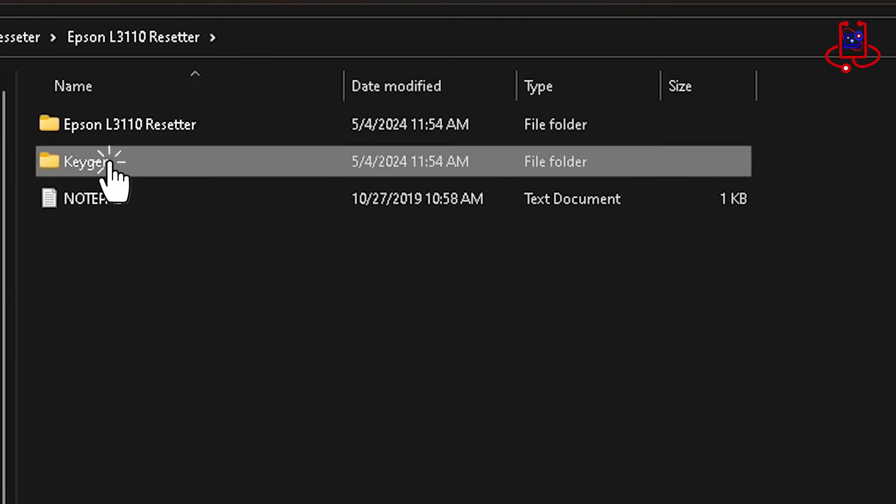
Step: Launch WLGen_Epson L3110 from the Keygen folder and show its License Manager
double_click(112, 162)
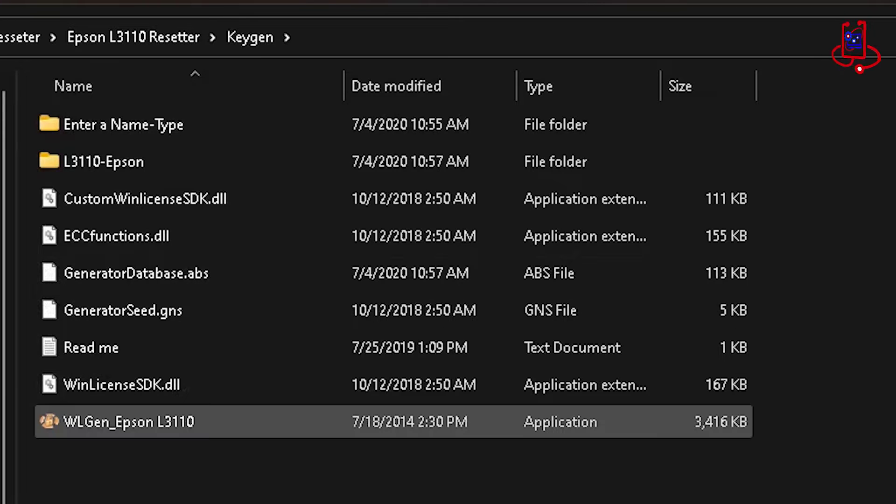
double_click(84, 435)
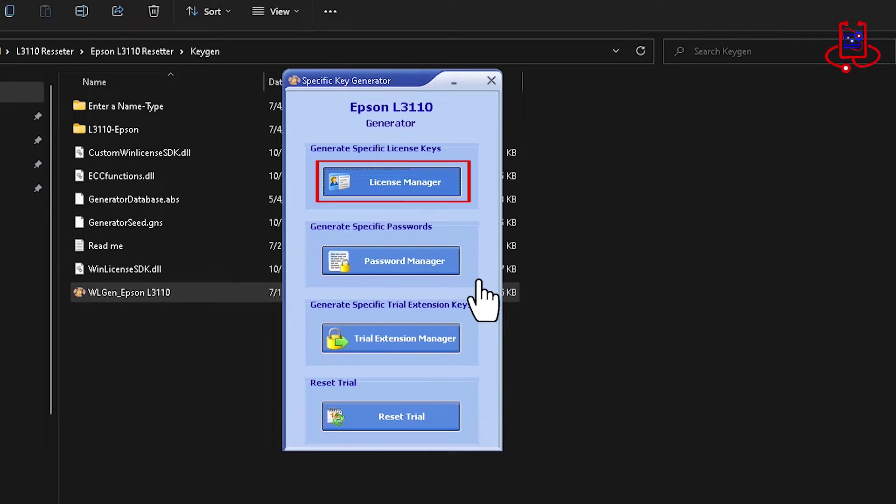
left_click(403, 183)
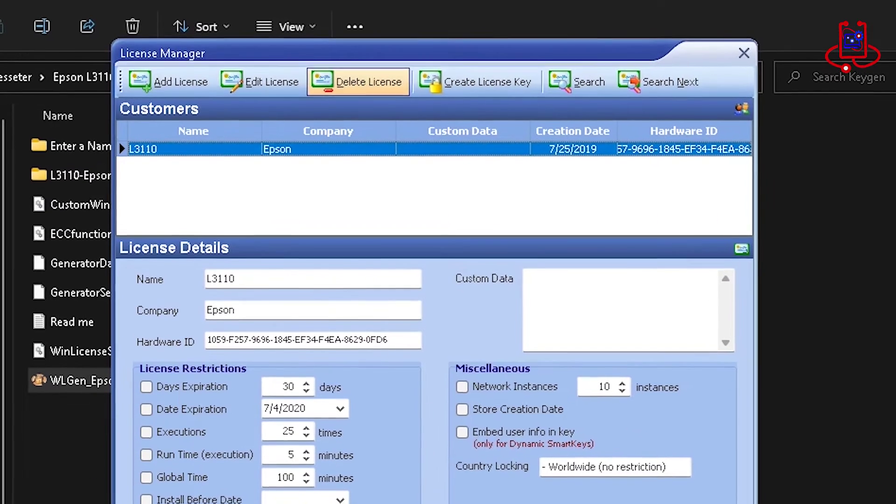
Step: Delete the old L3110 licence and enter Device Doctor as customer and company
left_click(360, 83)
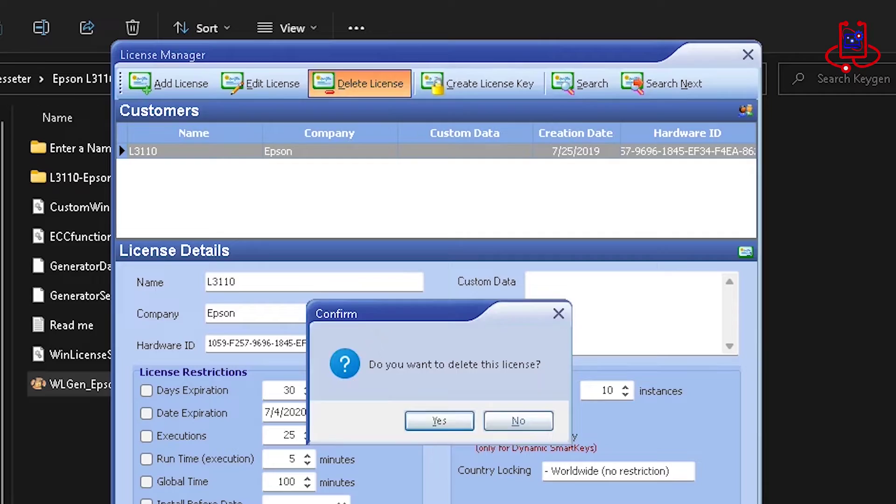
left_click(440, 421)
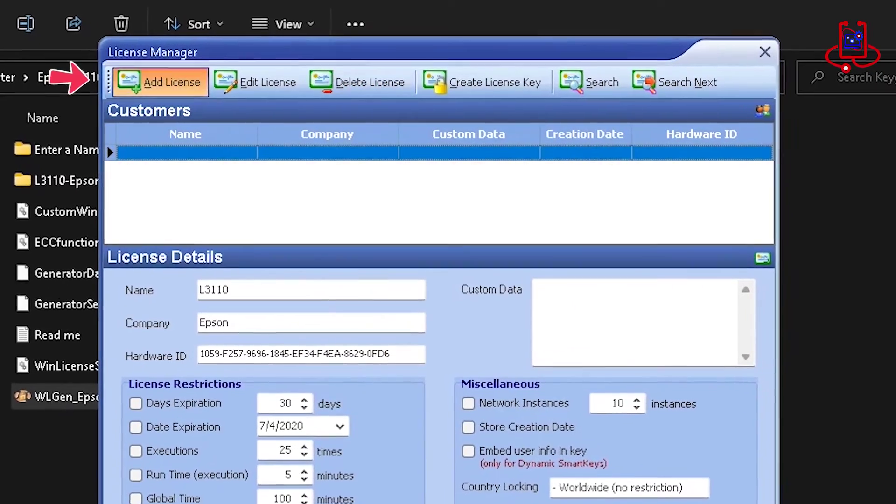
left_click(160, 82)
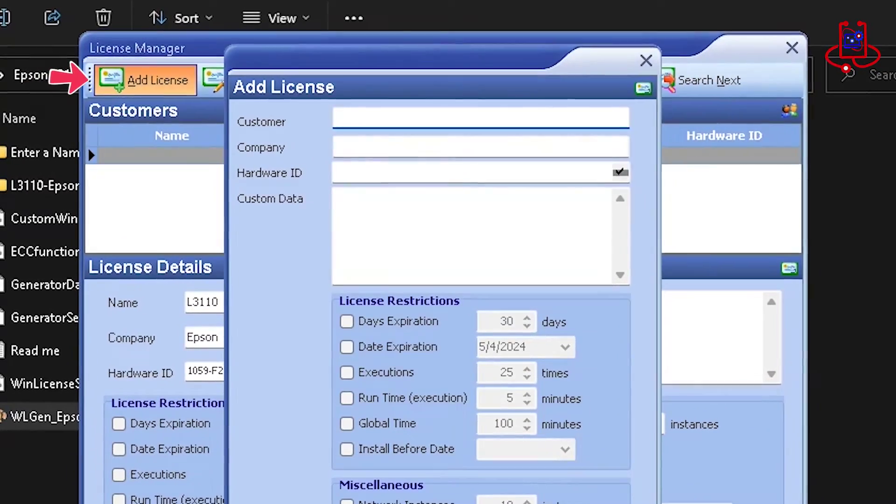
type("De")
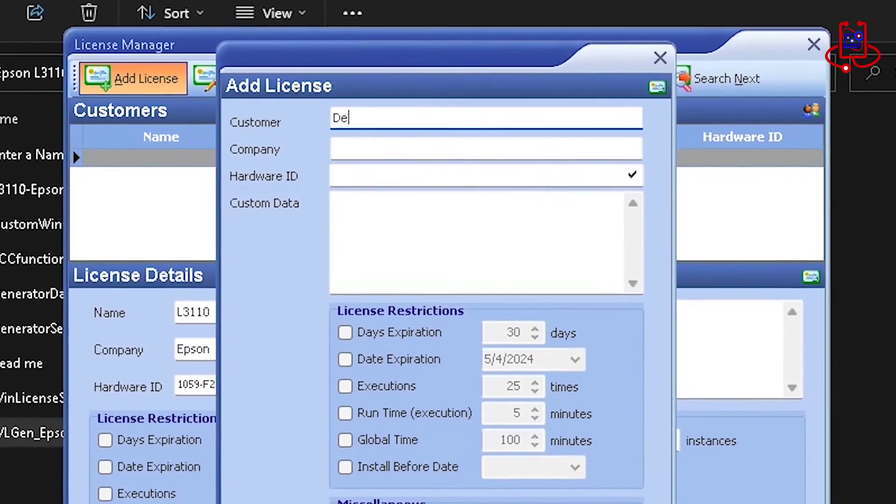
type("v")
type("ice D")
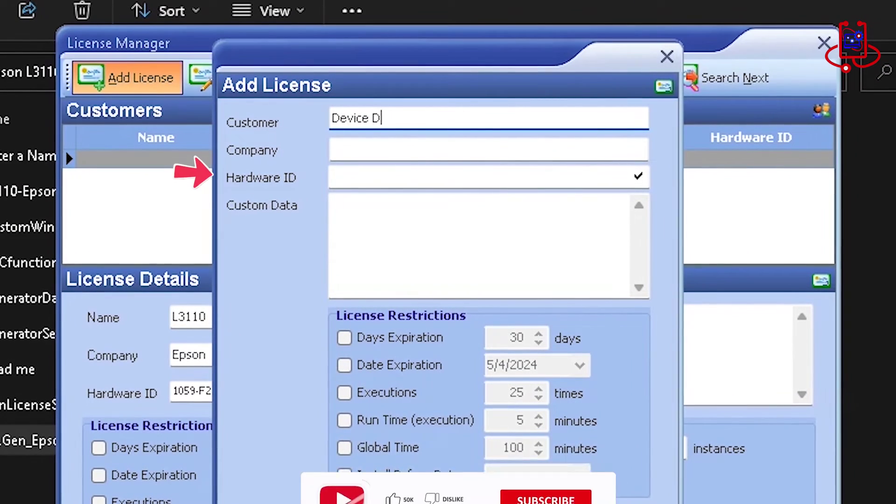
type("o")
type("ctor")
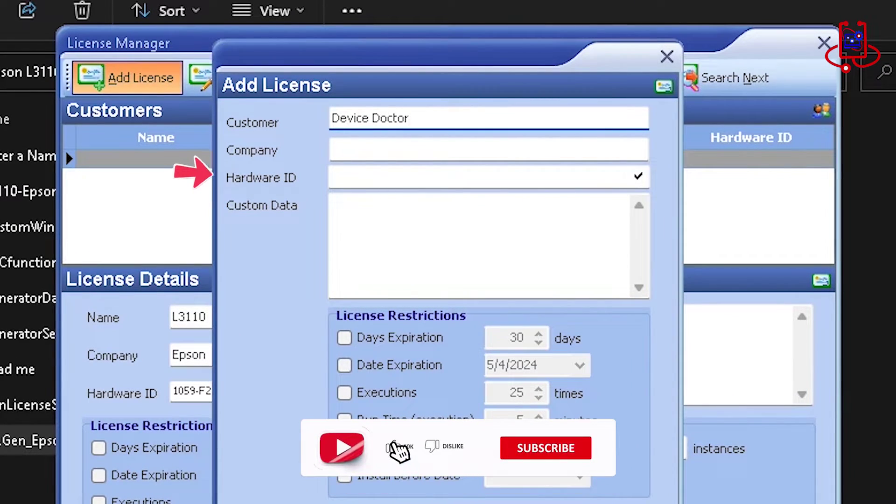
key("Tab")
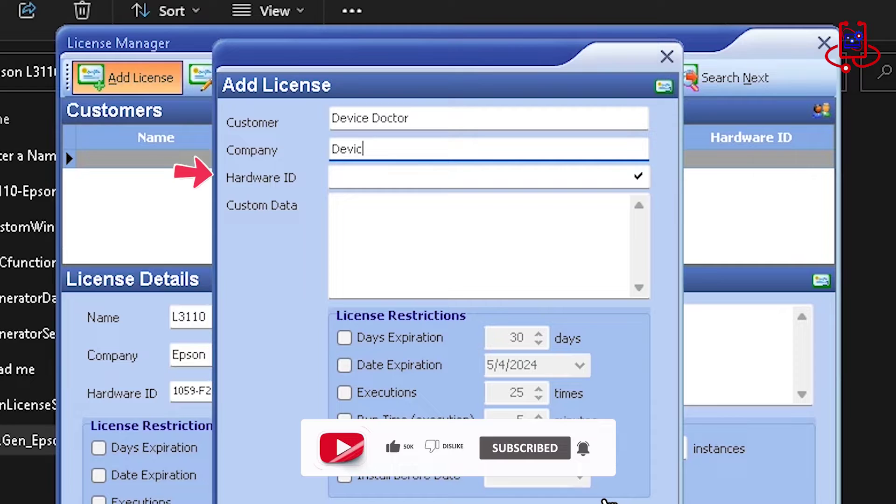
type("e Doctor")
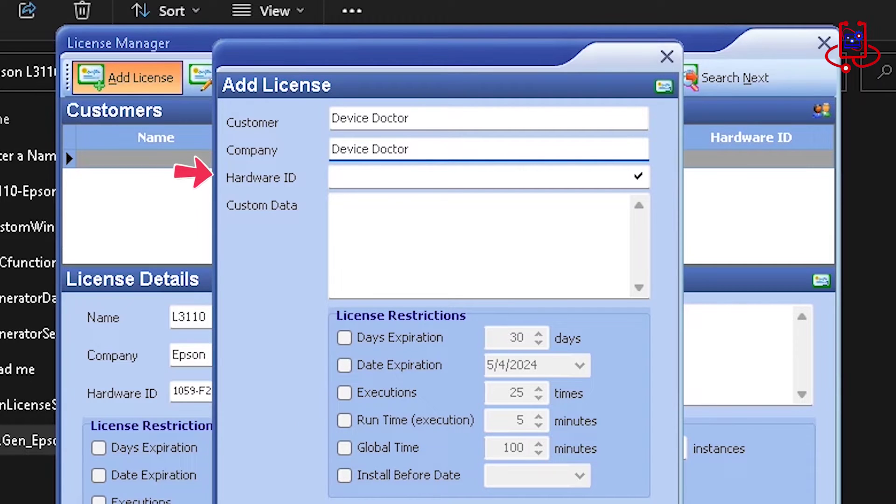
Step: Enter the error's machine ID as Hardware ID, save, and create the licence keys
key("Tab")
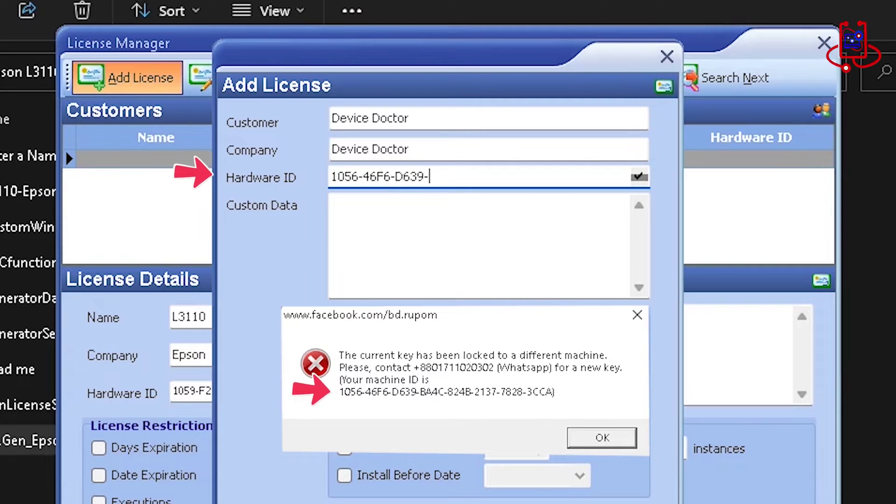
type("4C-")
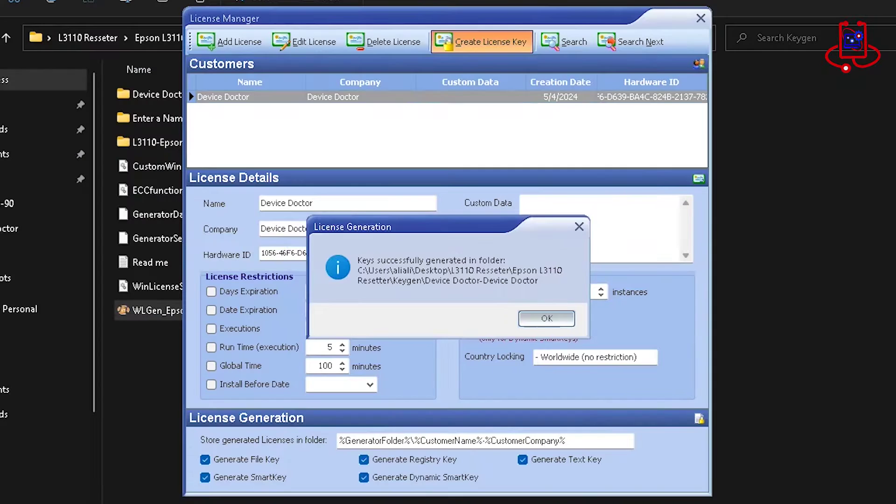
Step: Close the key generator windows and open the Device Doctor-Device Doctor key folder
key("Return")
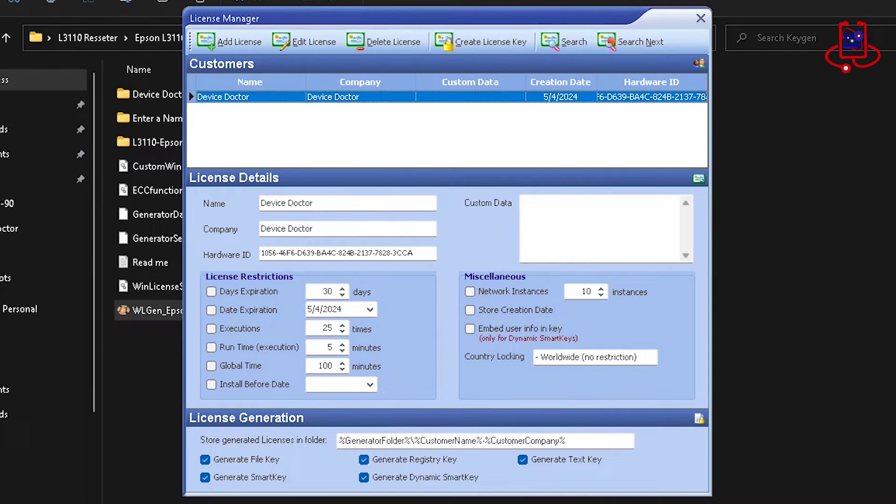
left_click(701, 18)
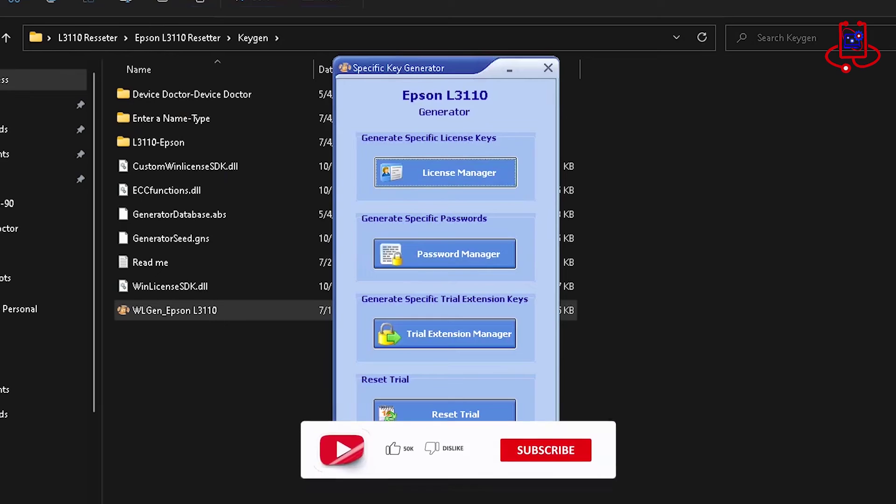
left_click(548, 68)
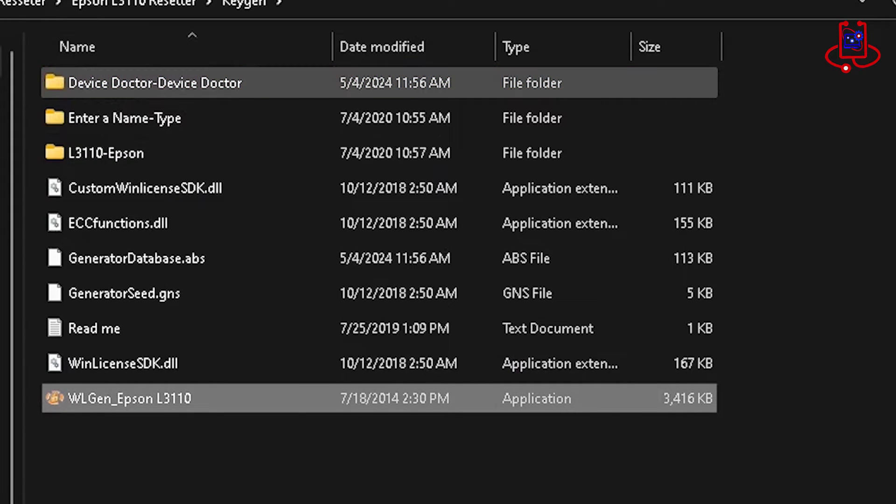
double_click(154, 82)
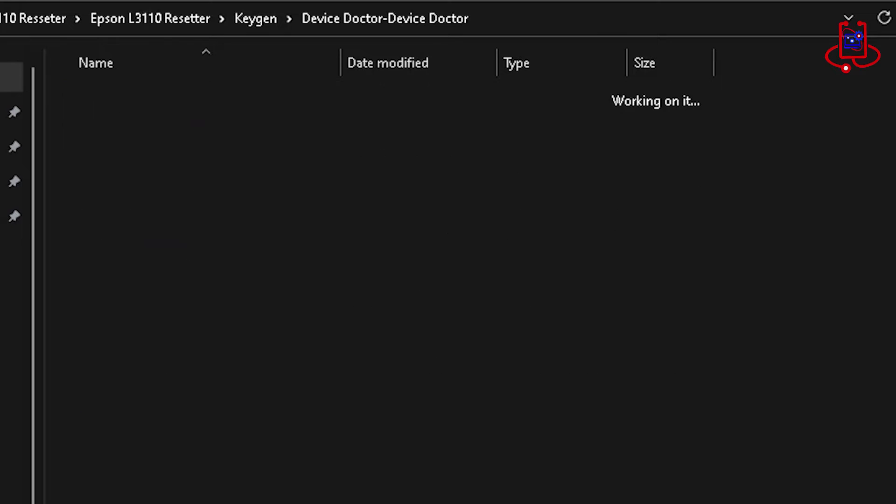
Step: Copy all five generated key files from the Device Doctor folder
key("ctrl+a")
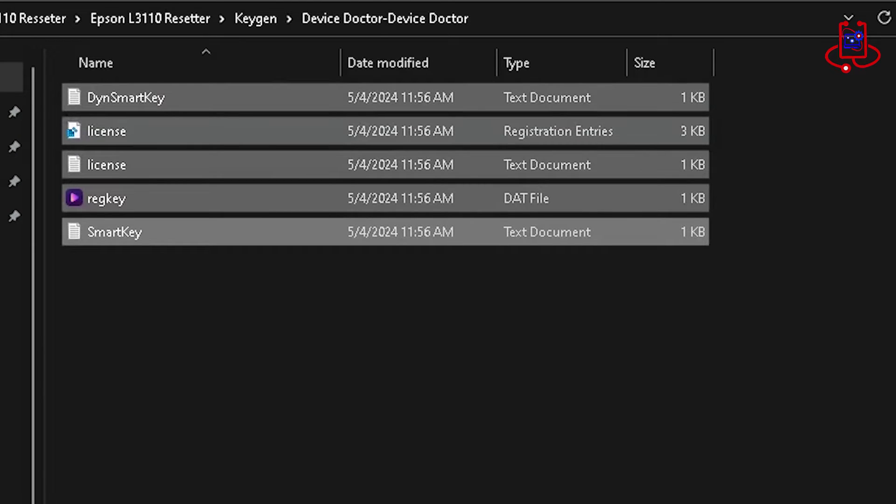
right_click(169, 235)
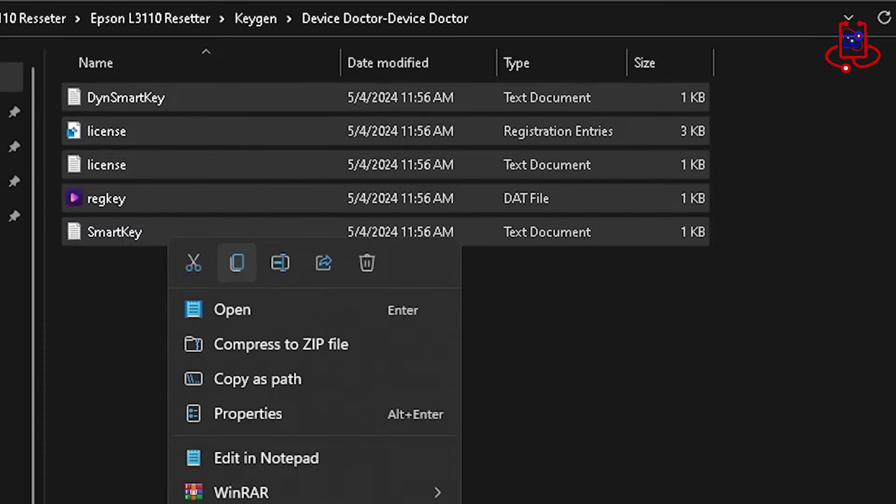
left_click(238, 264)
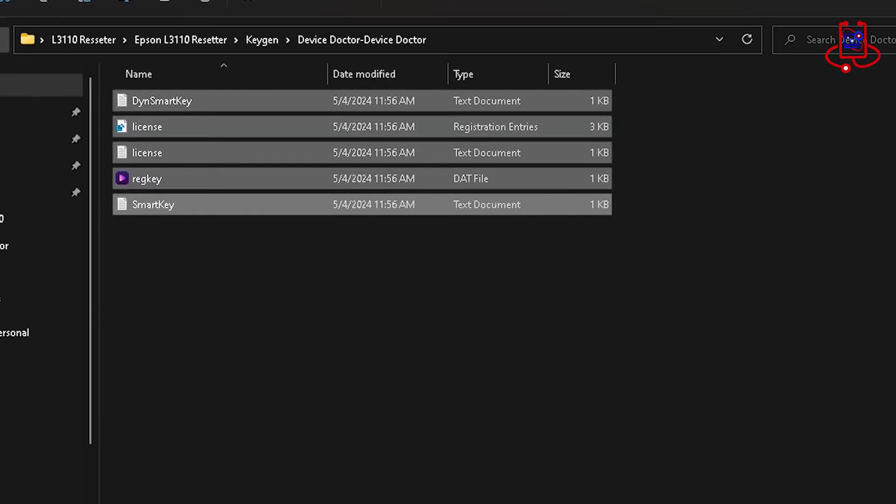
Step: Paste the key files into the inner Epson L3110 Resetter folder, replacing the originals
key("BackSpace")
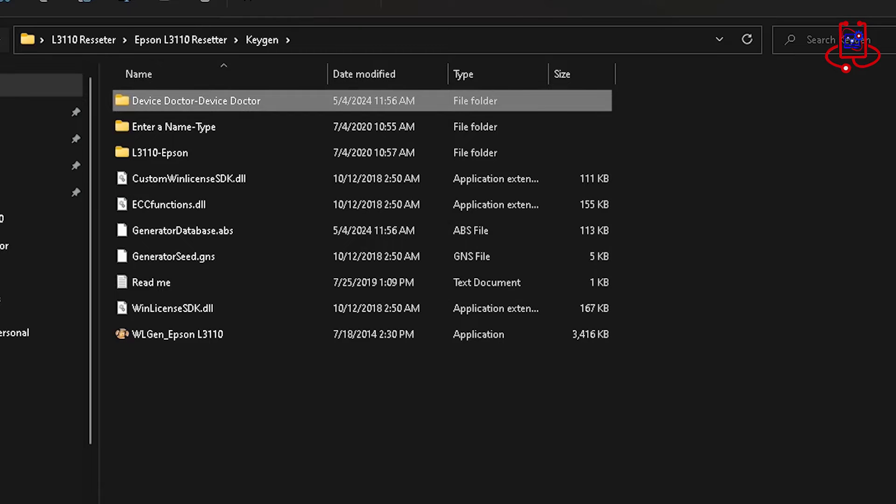
key("BackSpace")
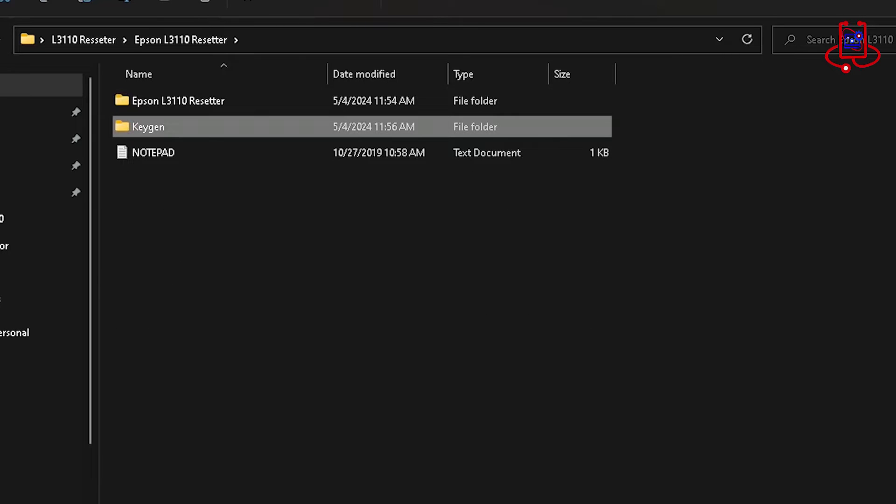
key("Up")
key("Return")
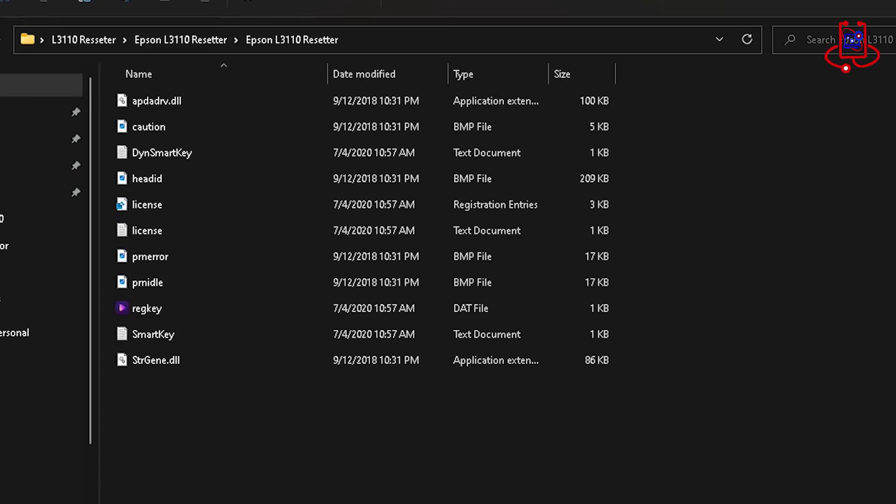
right_click(238, 169)
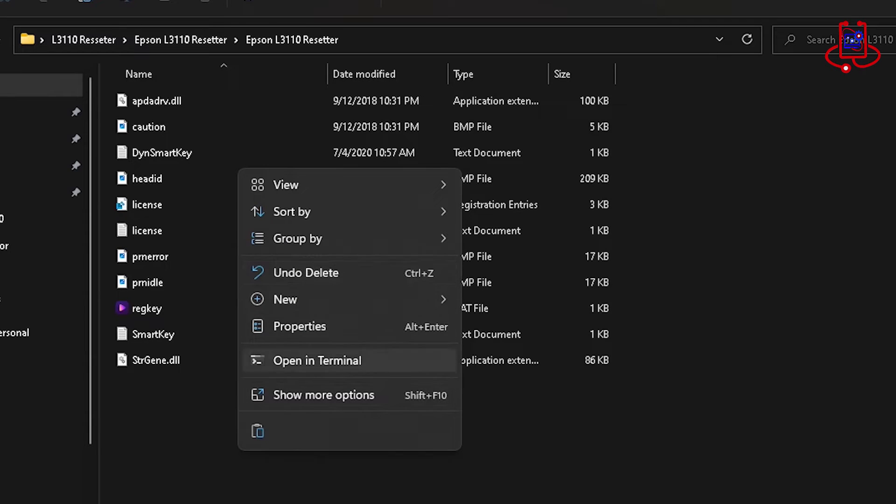
left_click(256, 432)
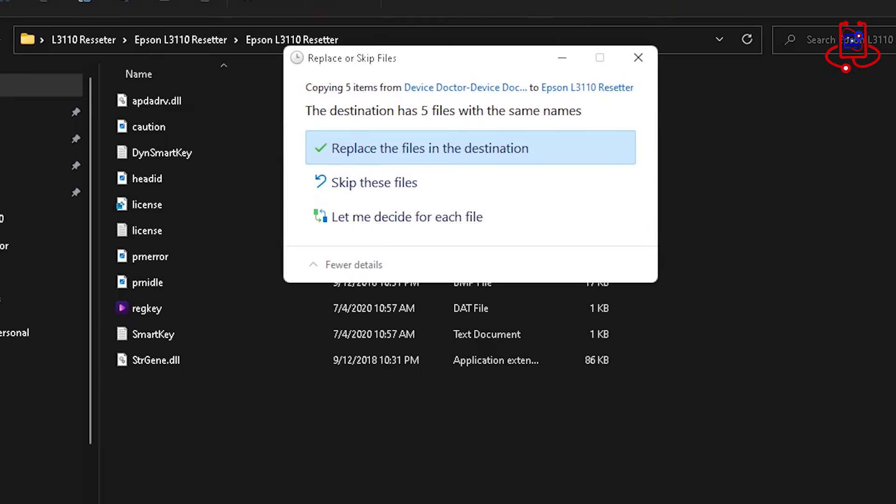
left_click(430, 148)
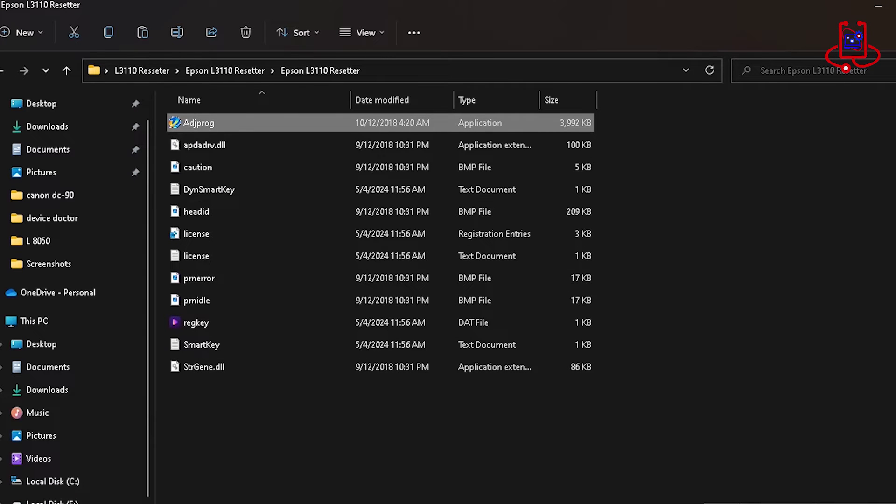
Step: Launch Adjprog again and confirm port USB006 (L3150 Series) for the L3110
left_click(542, 325)
right_click(259, 127)
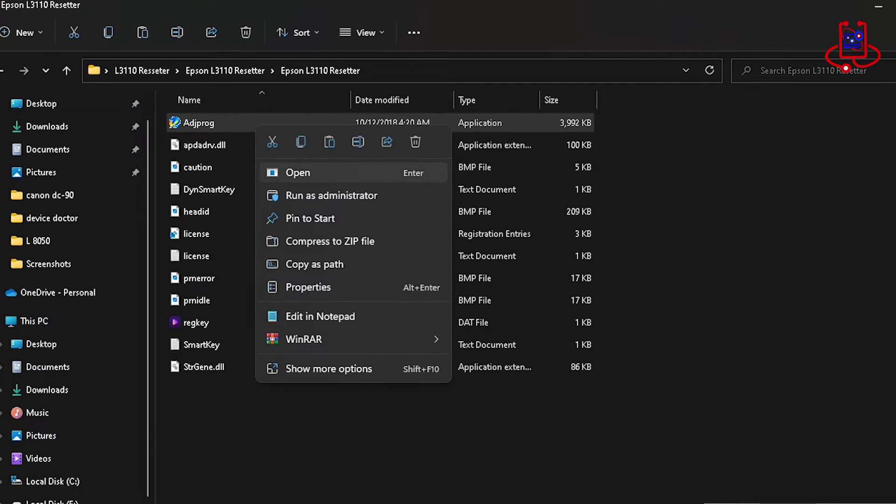
left_click(298, 173)
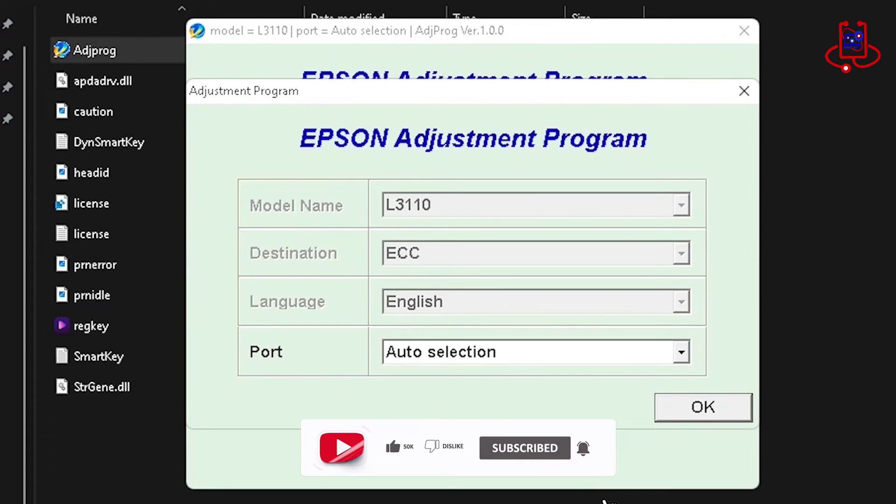
left_click(681, 351)
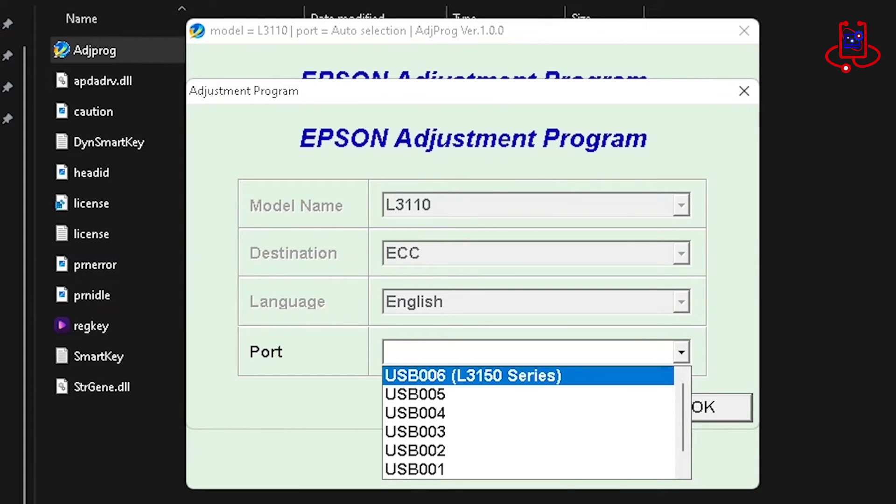
left_click(528, 376)
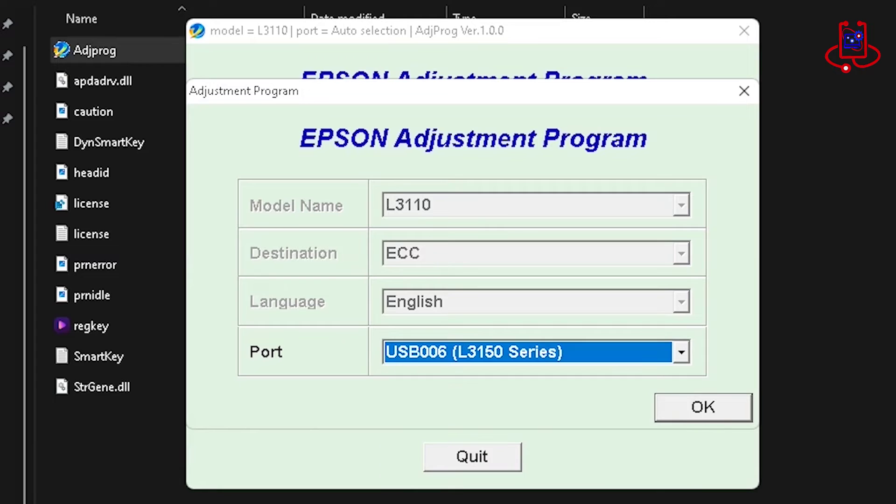
left_click(704, 408)
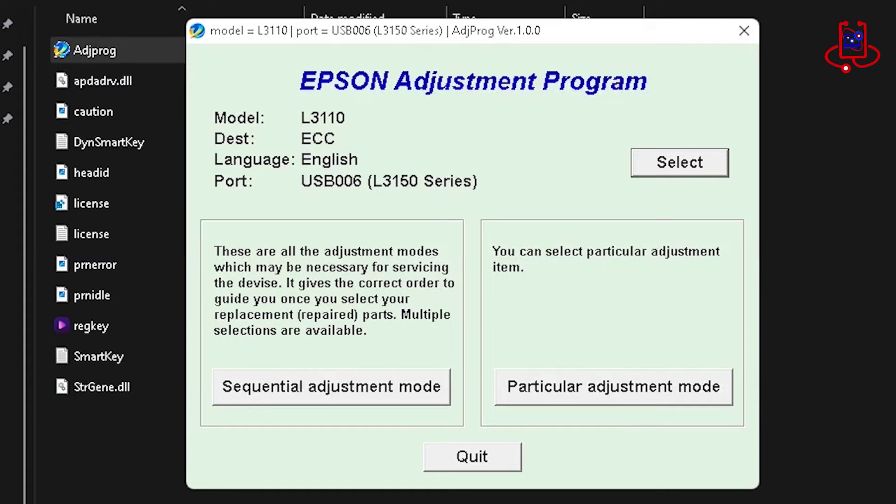
Step: Check the main Waste ink pad counter in Particular adjustment mode: 6346 points, 100%
left_click(610, 386)
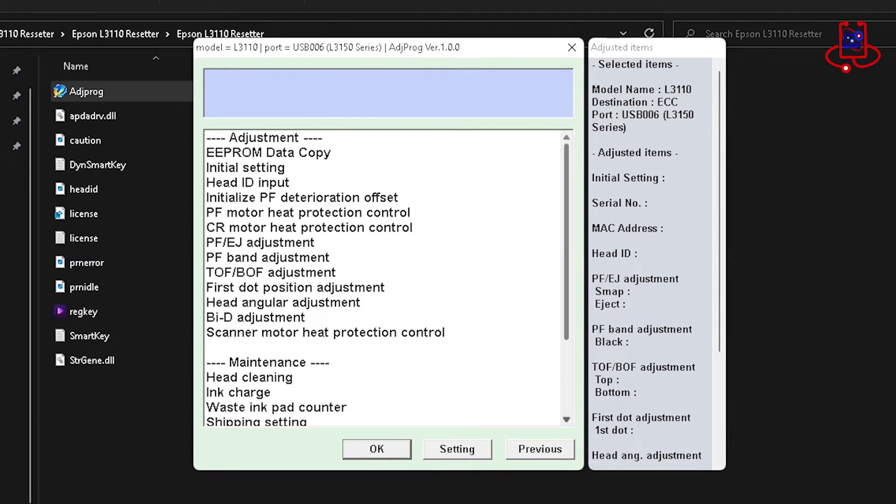
scroll(386, 280, "down", 4)
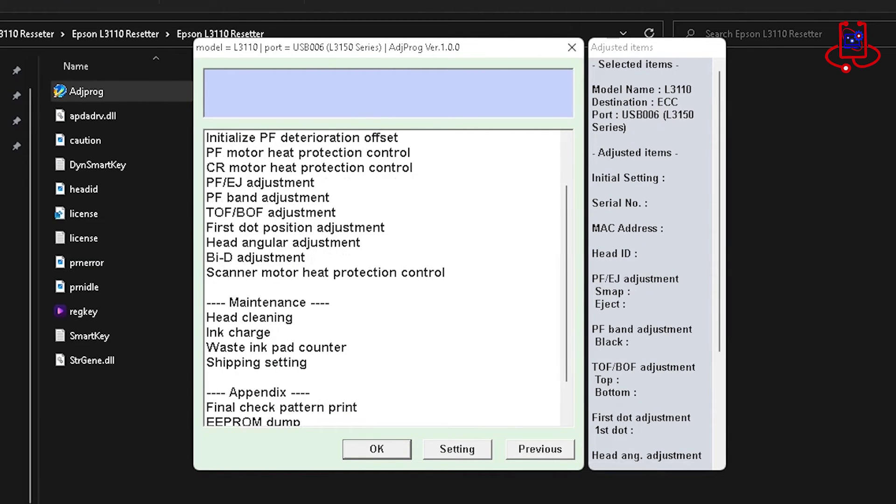
left_click(276, 348)
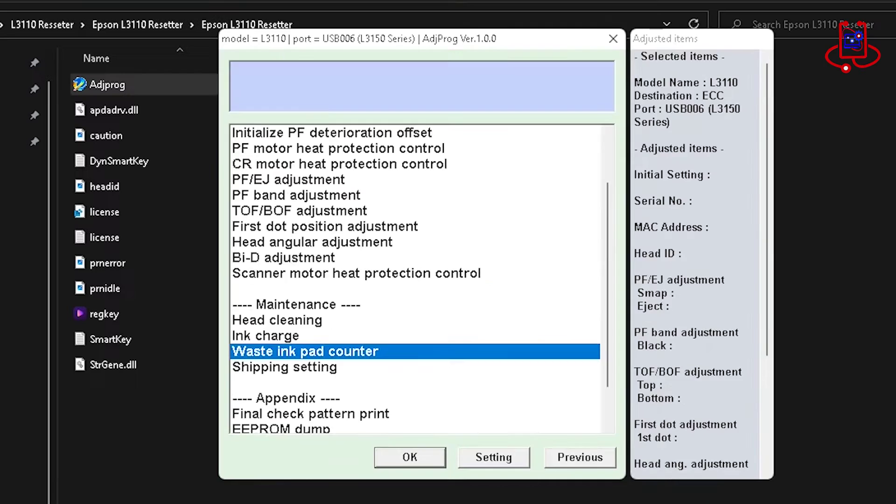
left_click(365, 464)
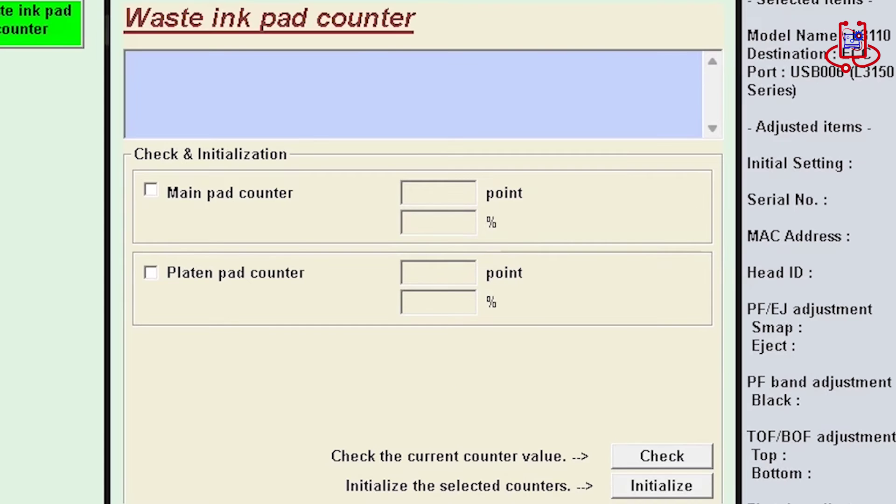
left_click(151, 191)
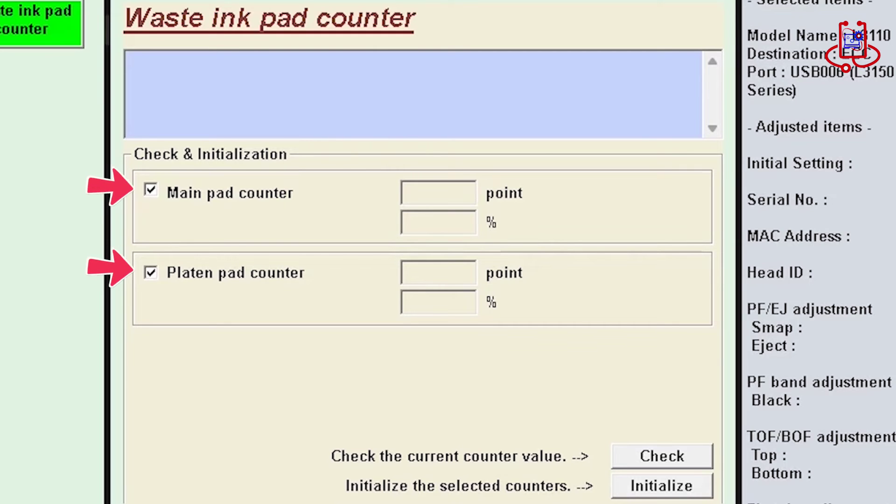
left_click(656, 456)
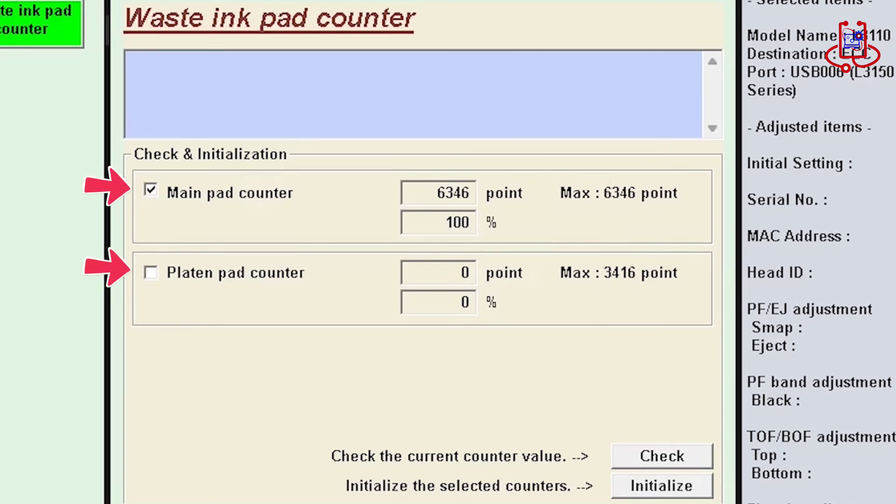
Step: Initialize both main and platen pad counters to 0 and finish the adjustment
left_click(150, 273)
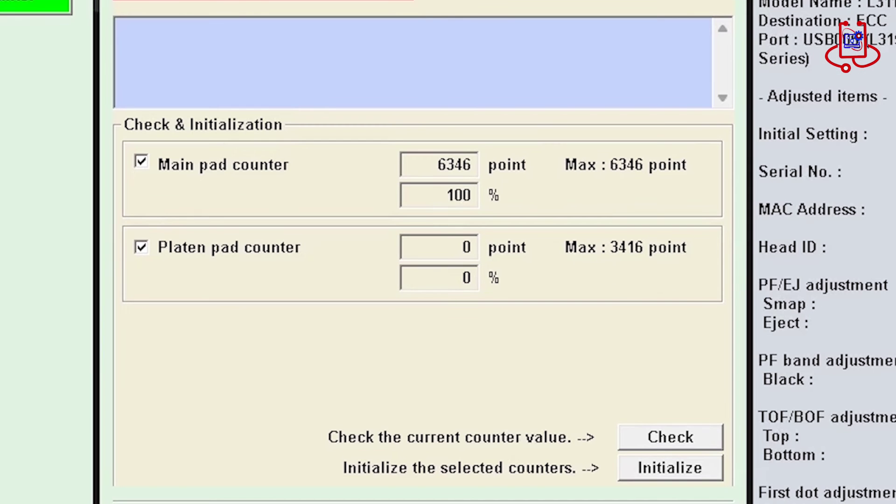
left_click(671, 468)
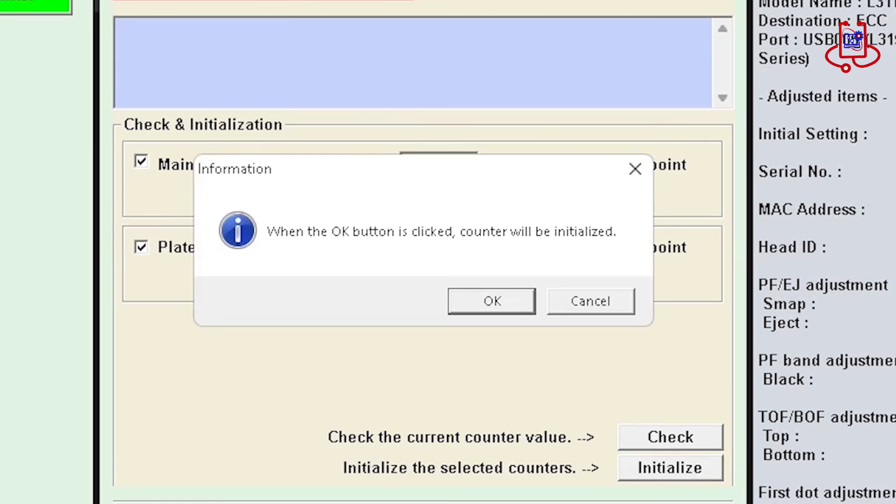
left_click(492, 301)
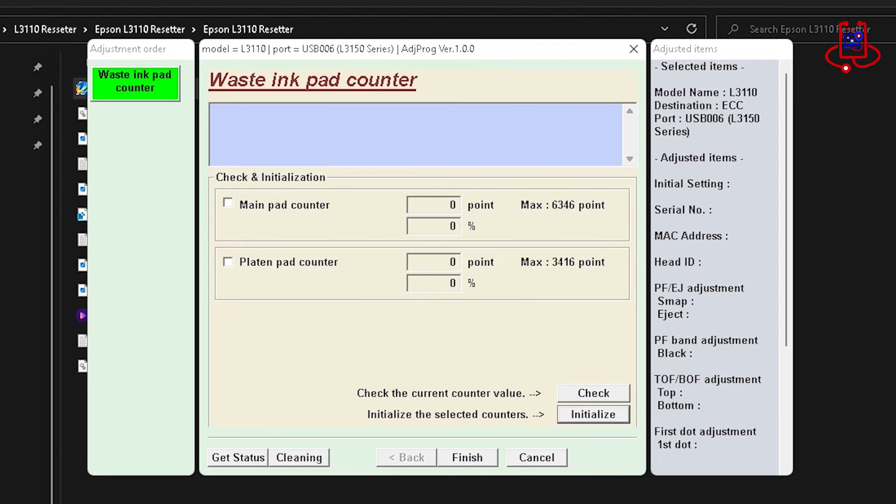
left_click(466, 457)
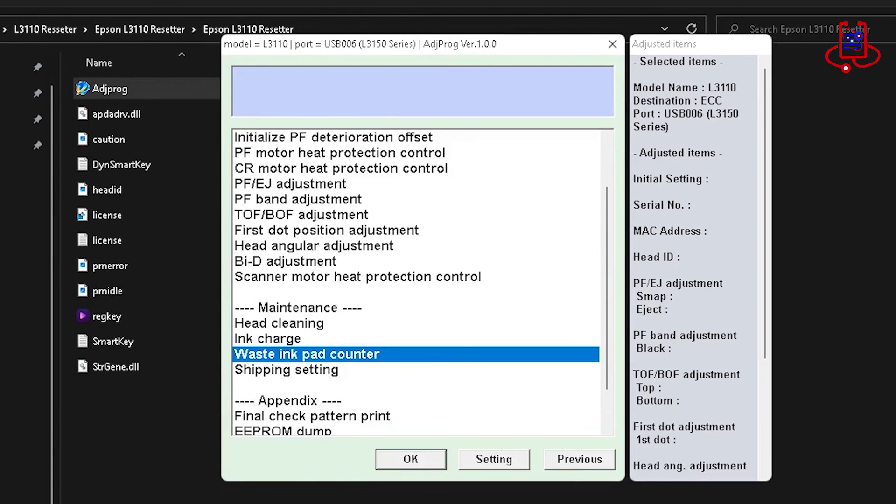